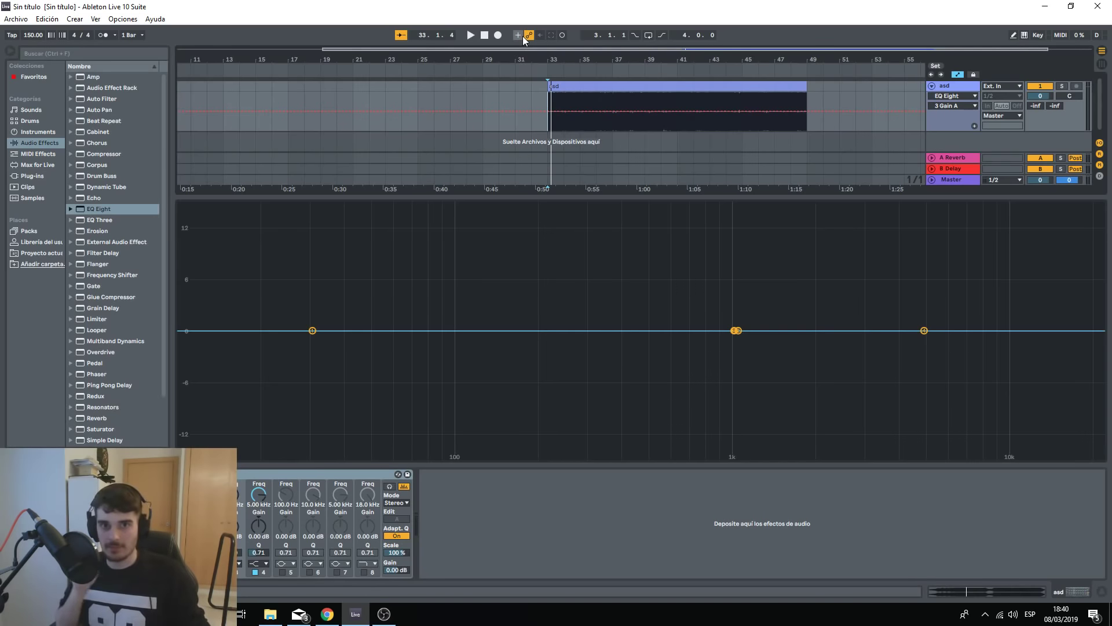
- Add an EQ Eight to the asd track and show its band 3 gain automation, flat at 0.00 dB
click(521, 35)
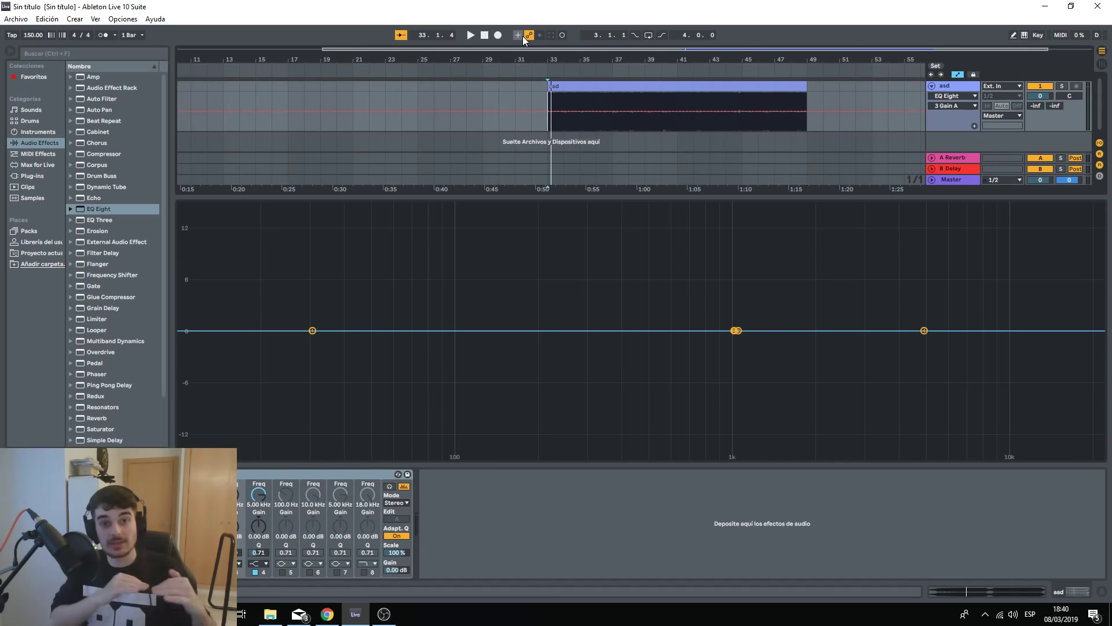
click(521, 36)
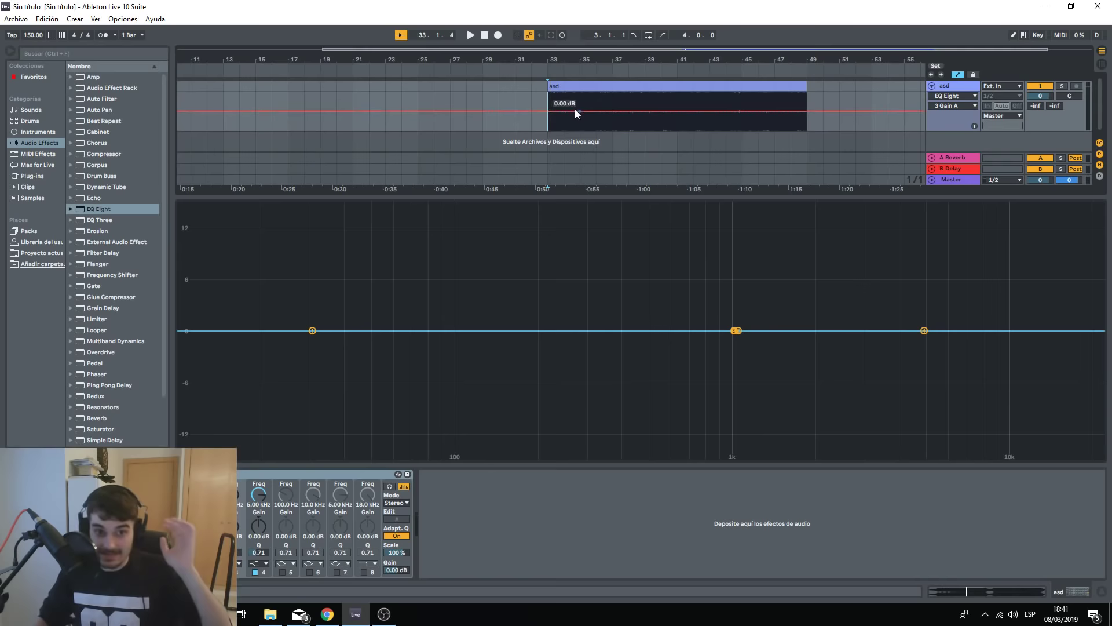
- Play the asd clip from its beginning while watching the live spectrum in EQ Eight
click(549, 99)
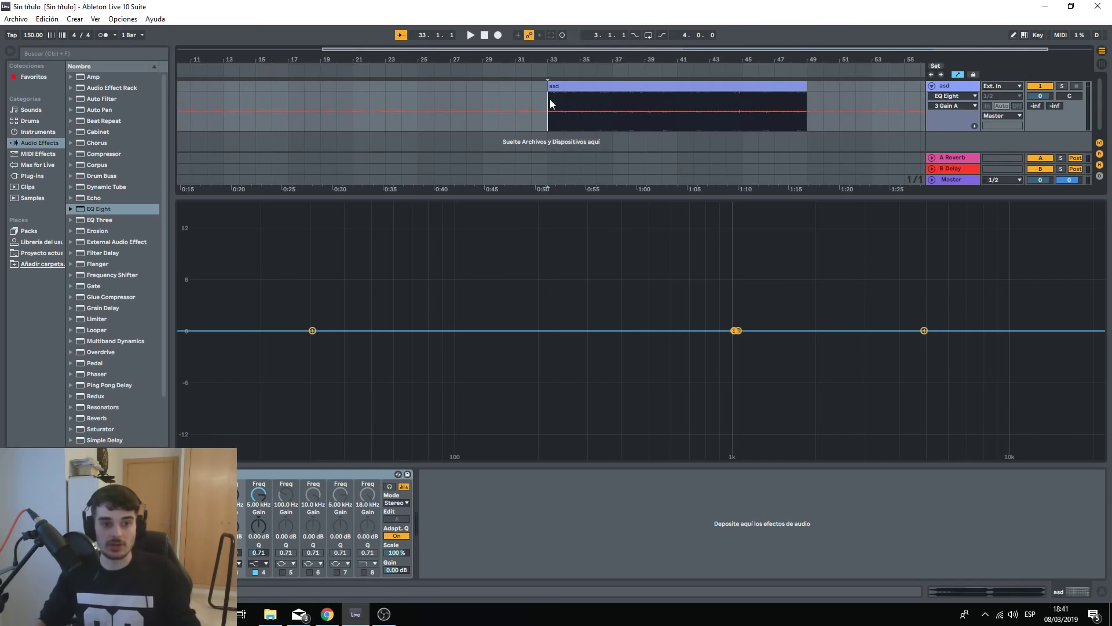
key(space)
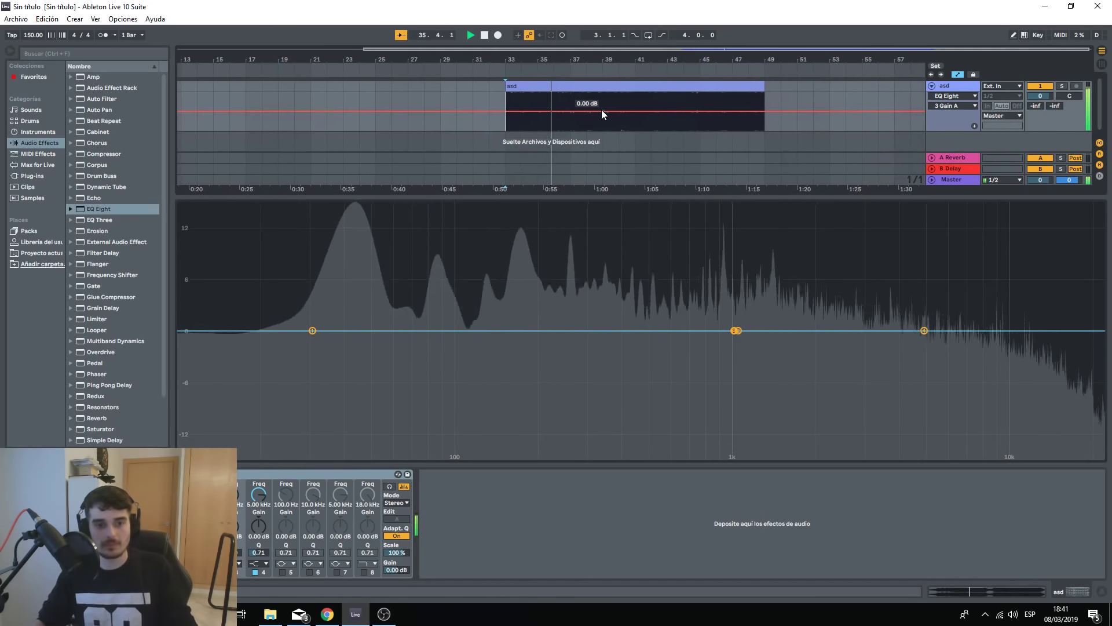
key(space)
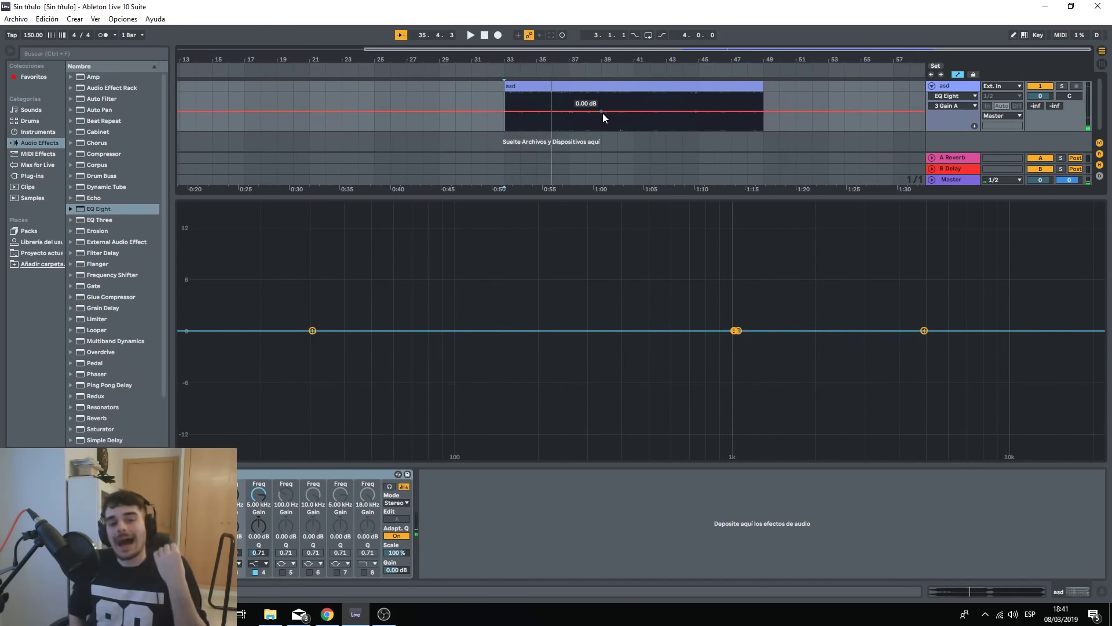
click(603, 112)
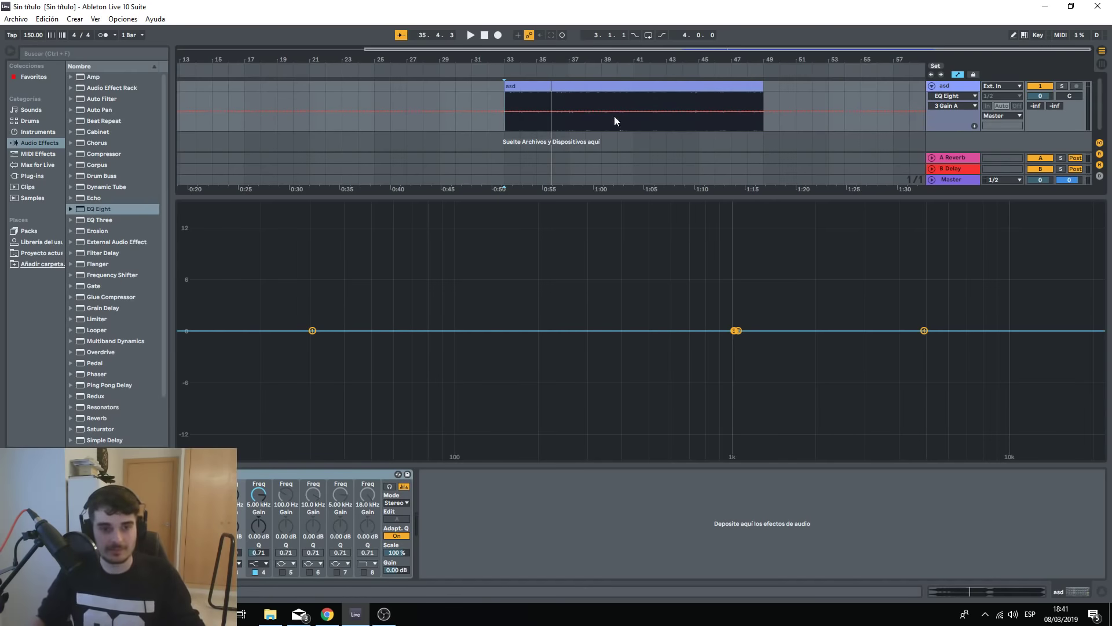
key(space)
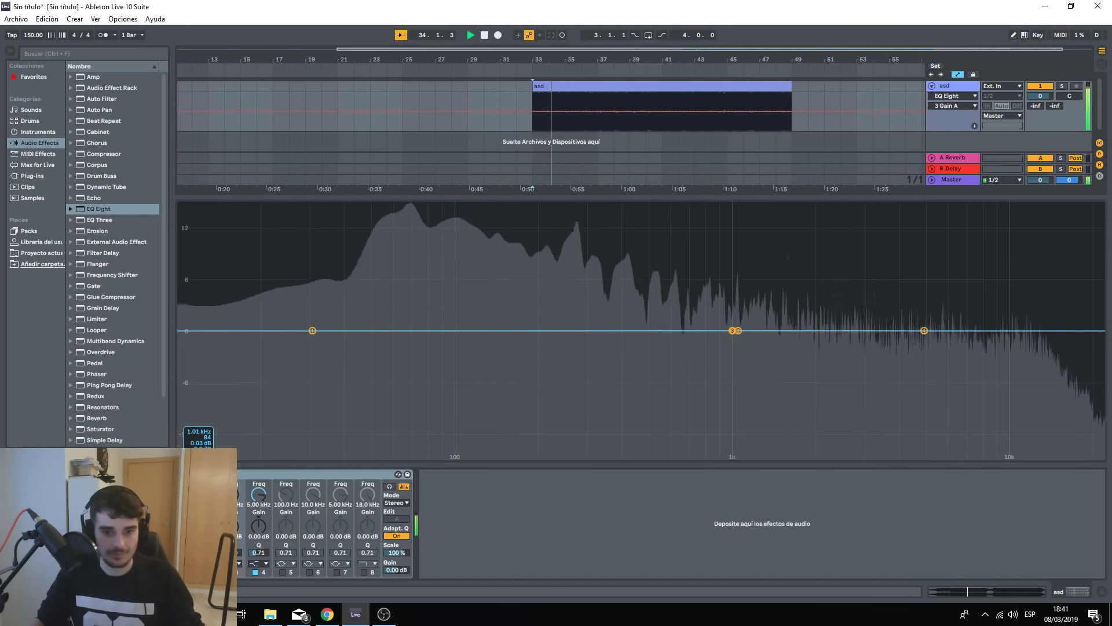
- Test an 11 dB boost on EQ band 3, then cut a narrow notch near 1.07 kHz and lower band 2 to -0.94 dB
drag(733, 330, 685, 217)
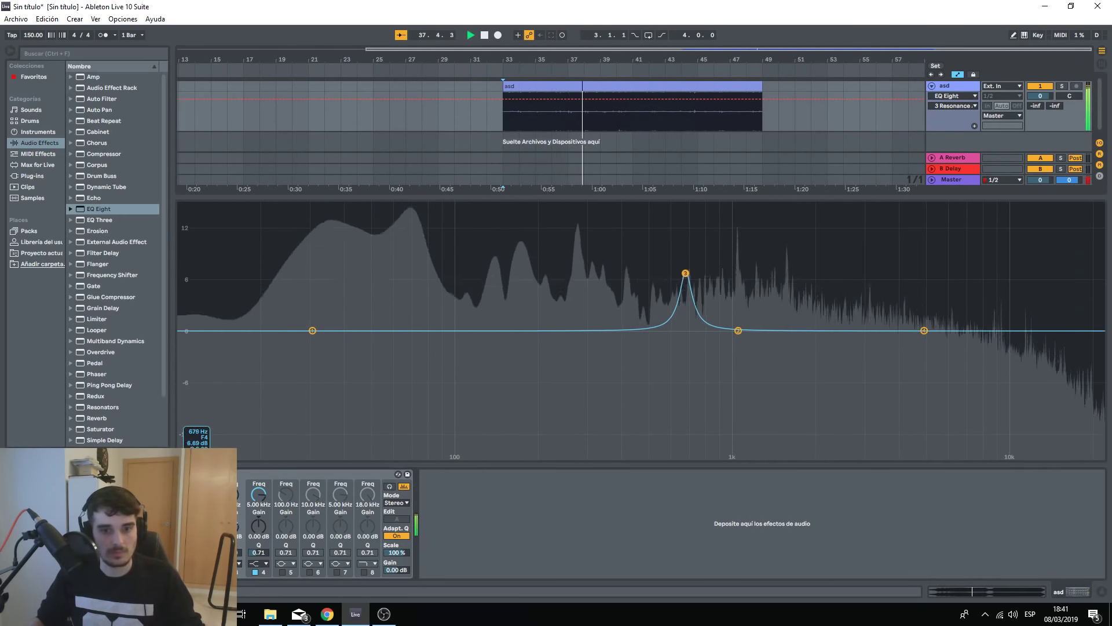
drag(684, 275, 737, 371)
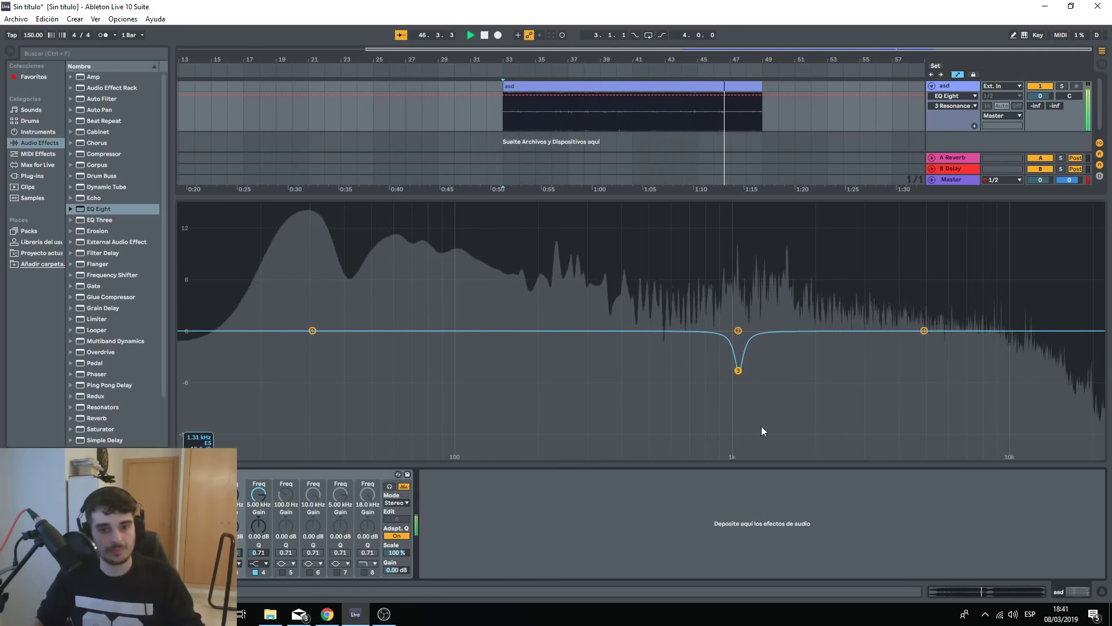
key(space)
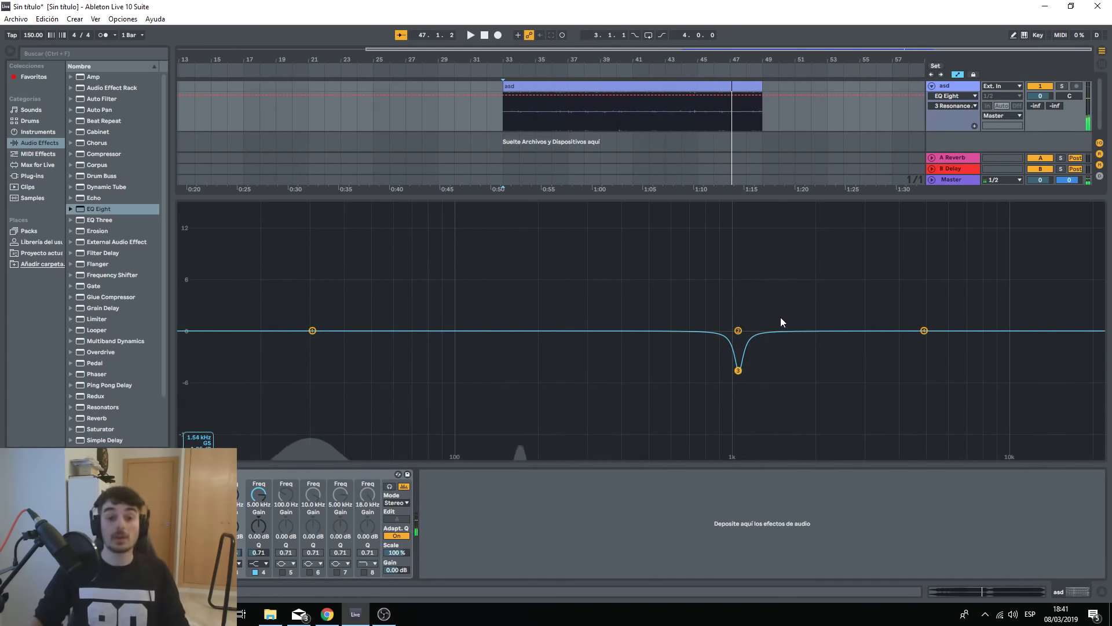
drag(740, 331, 742, 341)
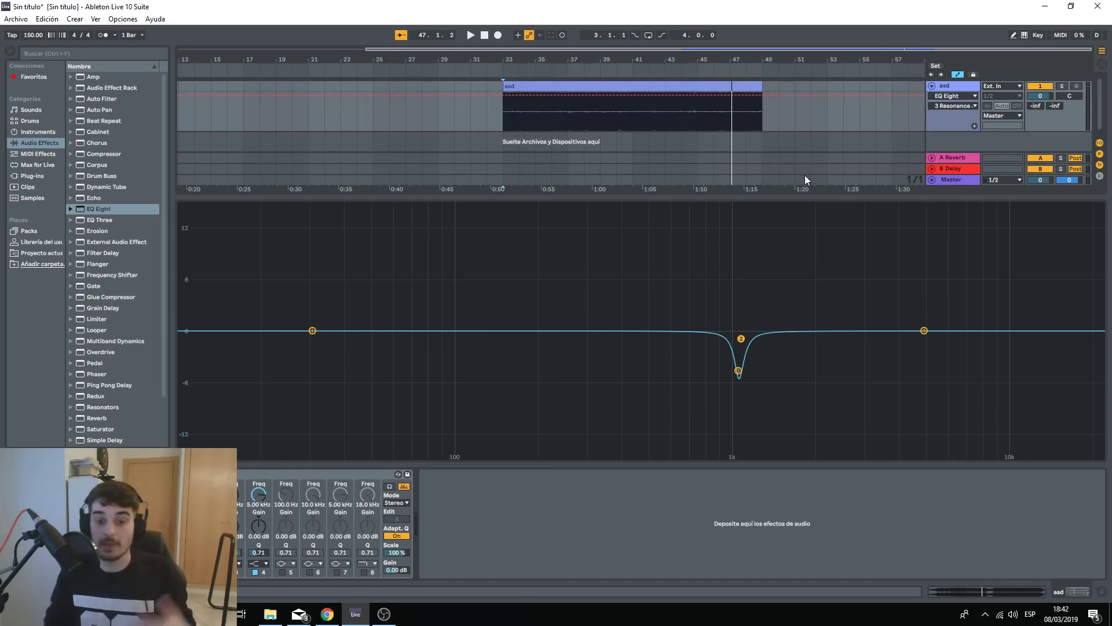
- Play the clip from around bar 45 and lift EQ Eight band 2 to about +1.7 dB
click(704, 120)
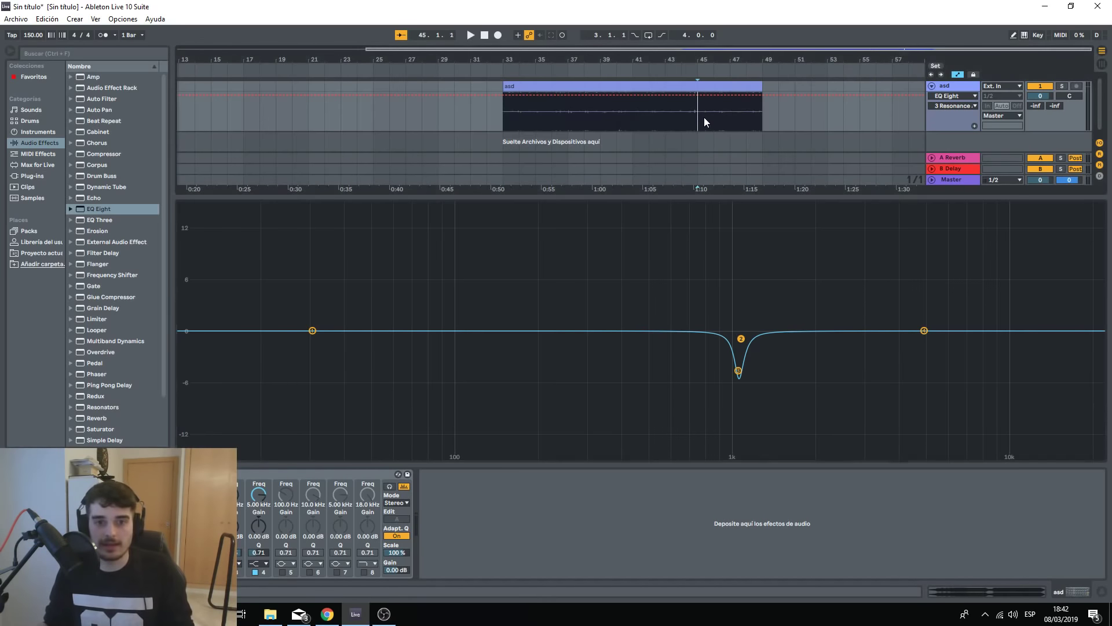
key(space)
key(space)
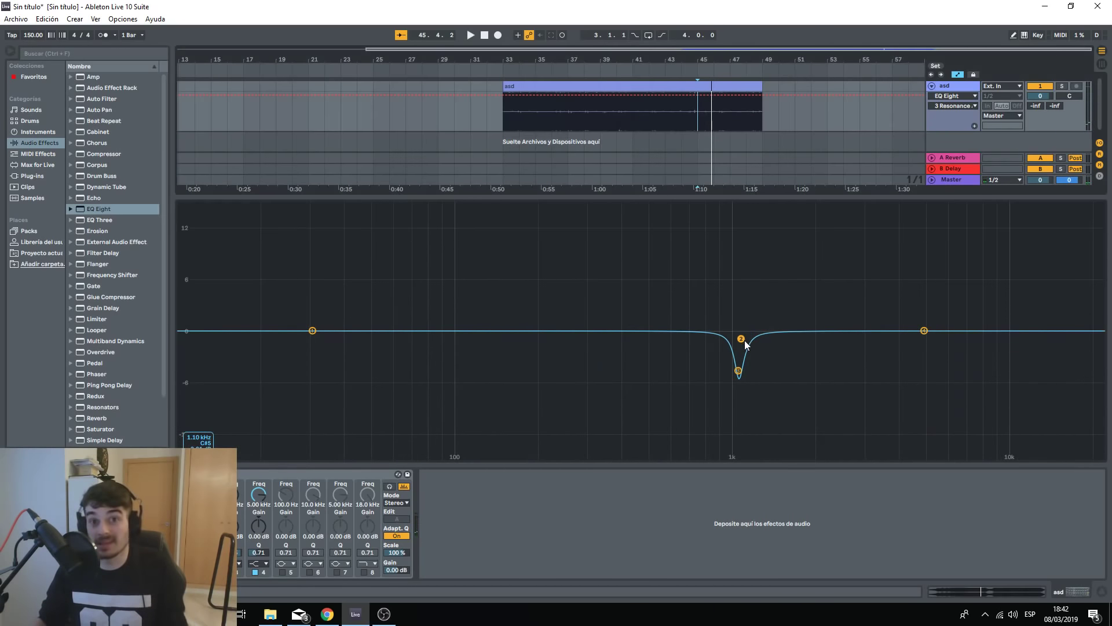
drag(744, 343, 740, 320)
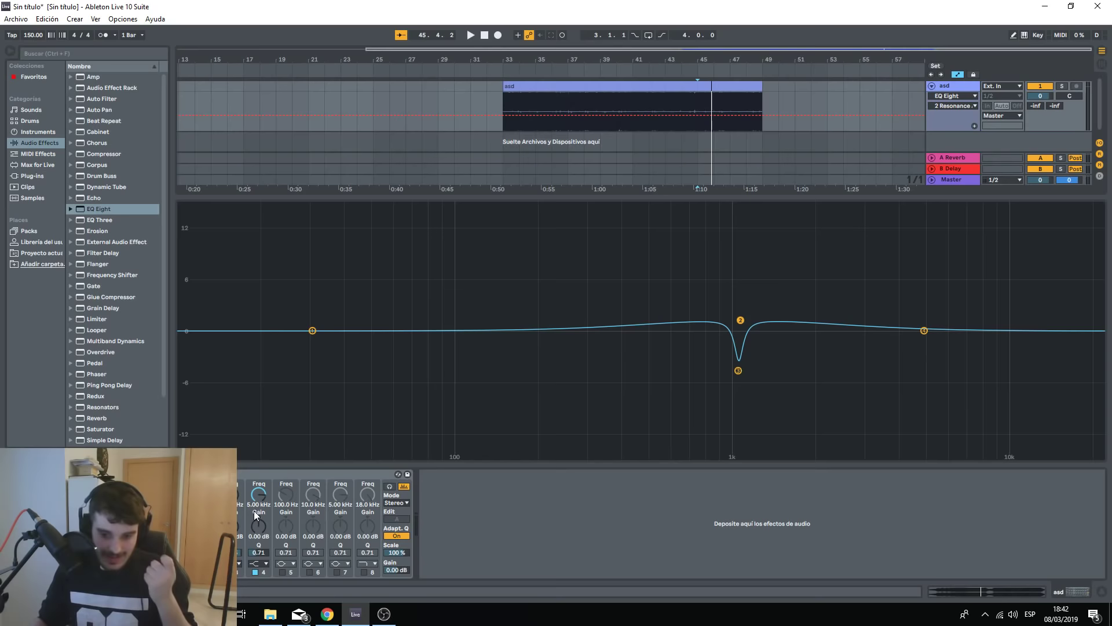
- Open the recent set Now Remix.als, discarding changes to the untitled set
click(16, 18)
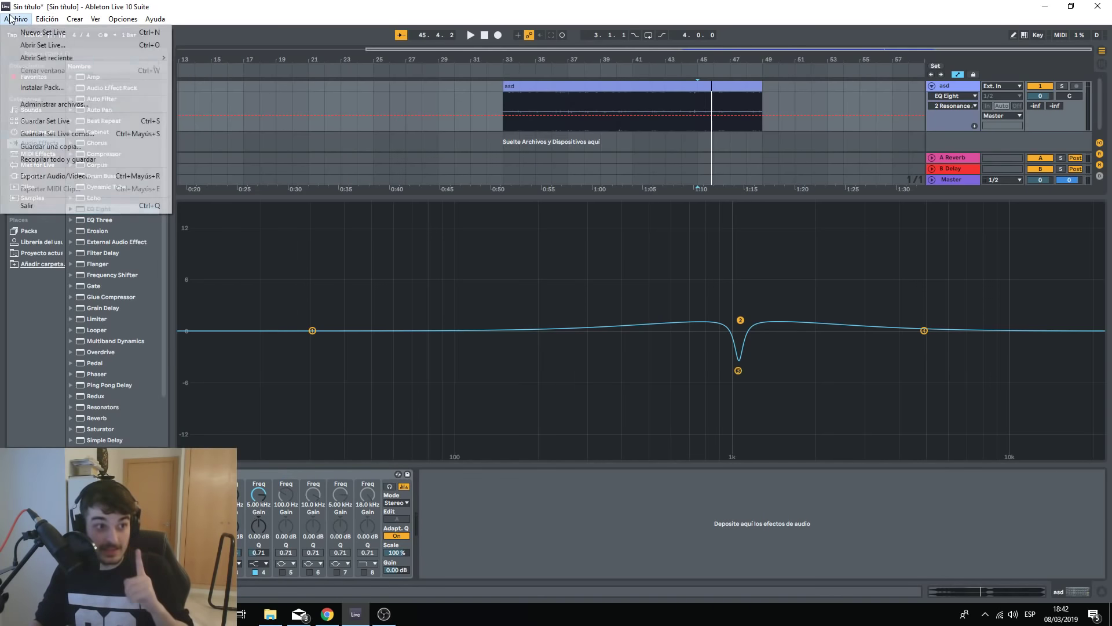
mouse_move(74, 57)
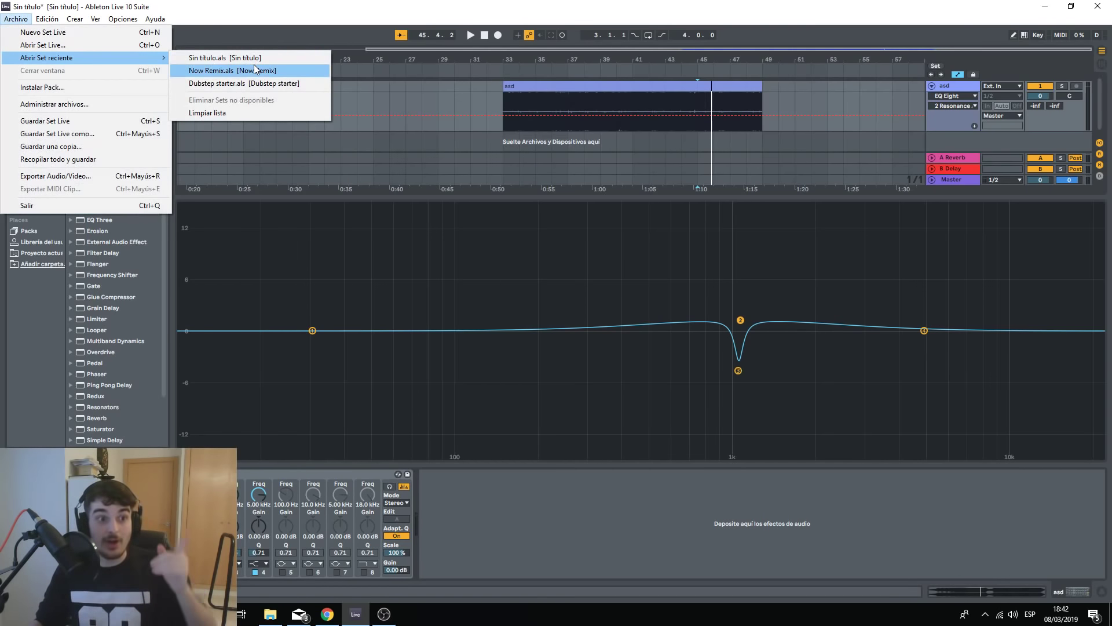
click(232, 70)
click(540, 328)
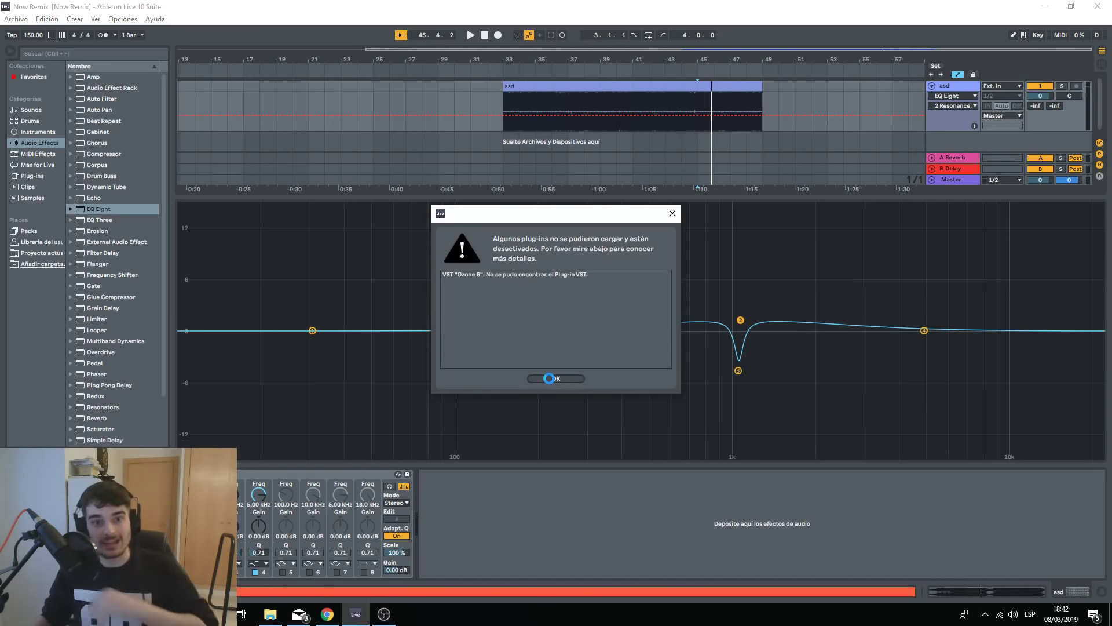
- Dismiss the missing plug-in warning, zoom to bars 17–101, and show the 15 Serum_x64 device chain
click(548, 377)
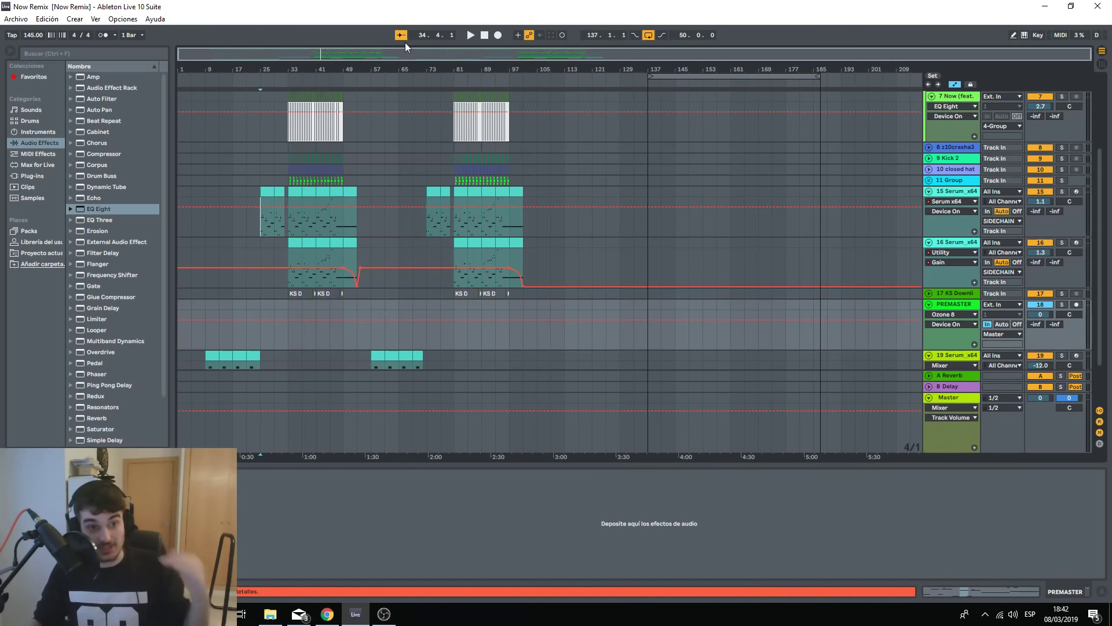
drag(408, 48, 408, 113)
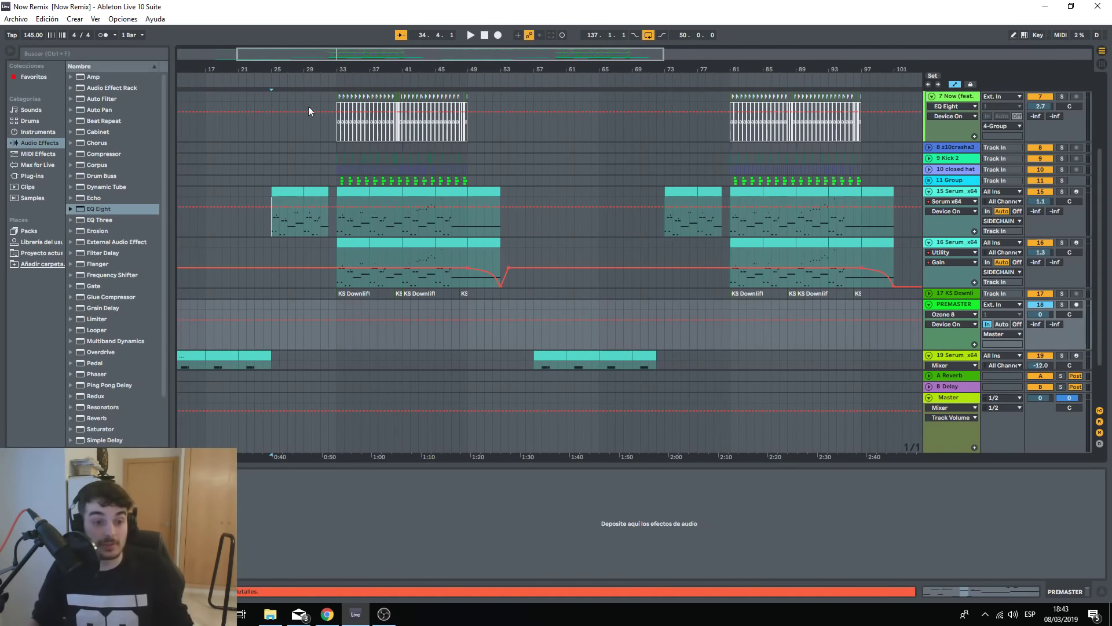
click(335, 231)
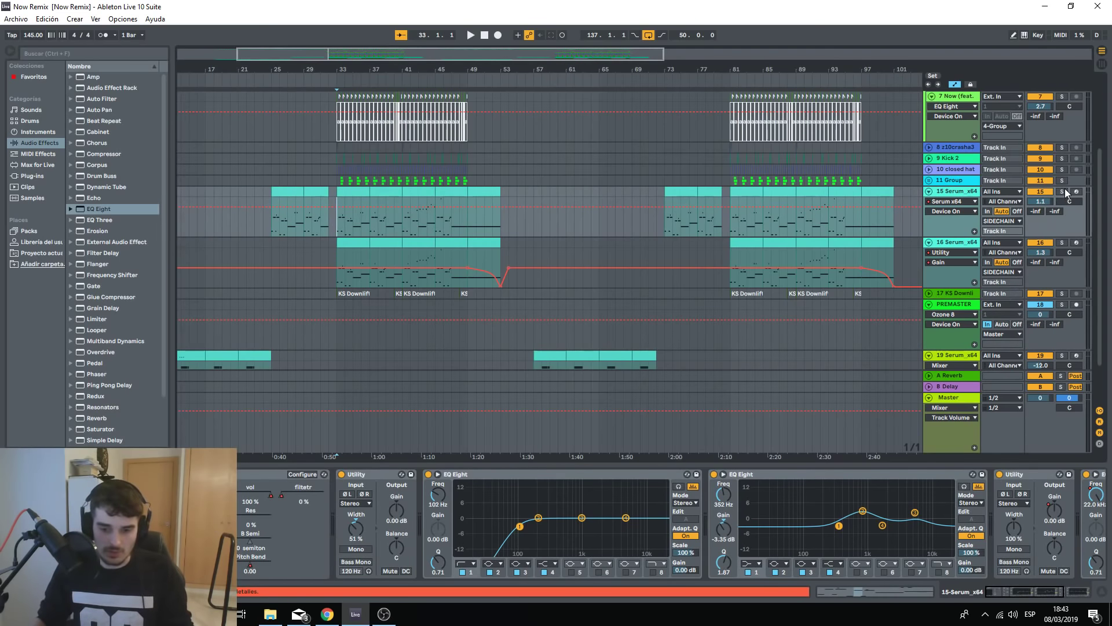
click(960, 195)
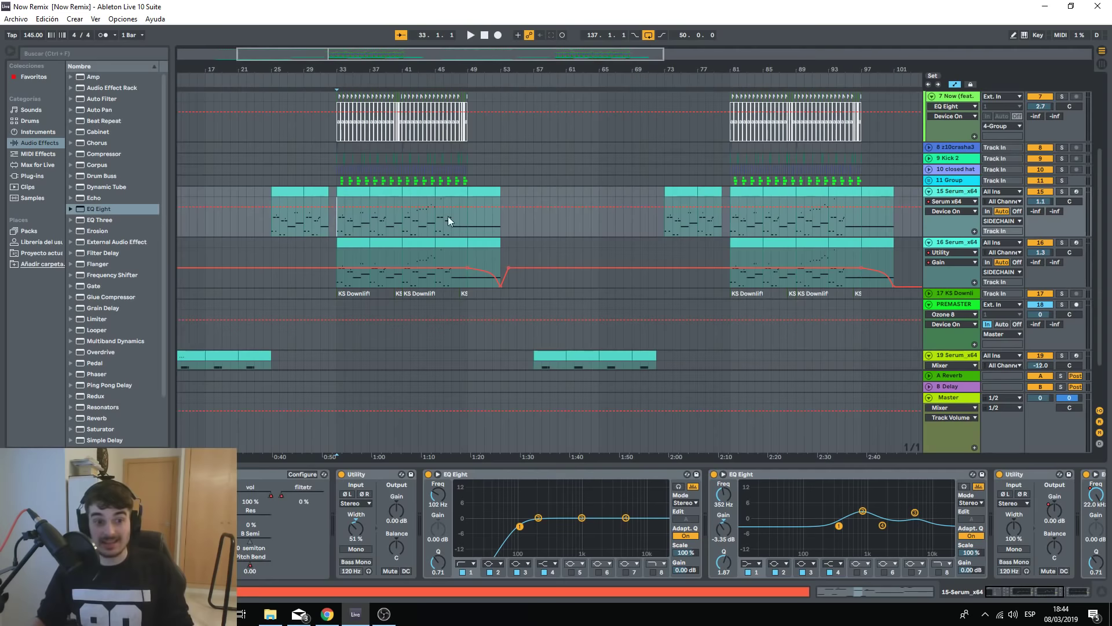
click(1064, 192)
key(space)
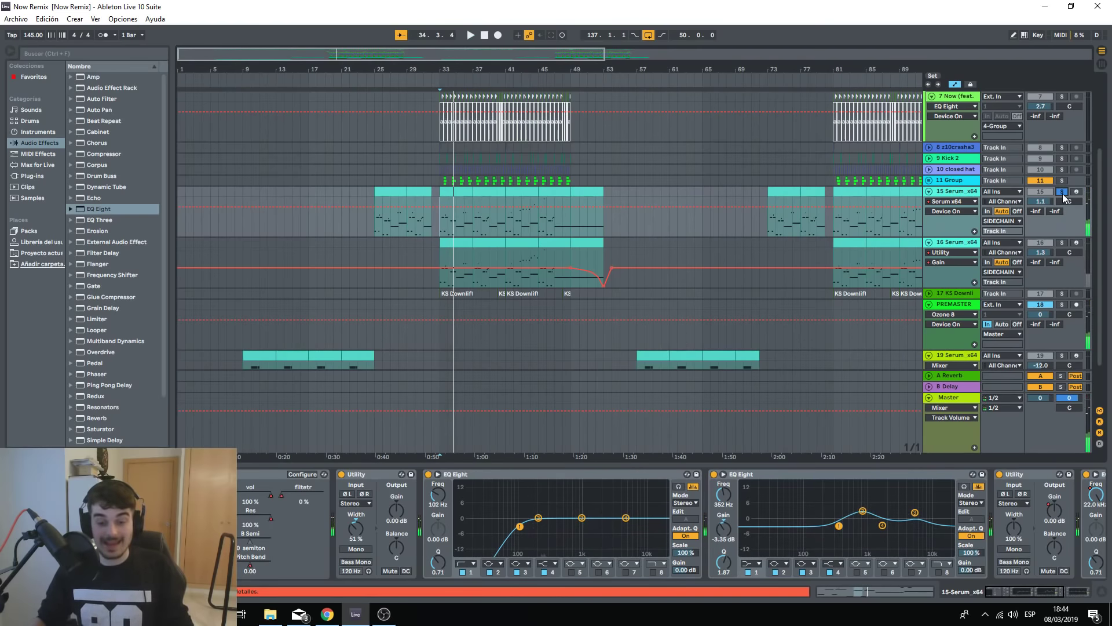
key(space)
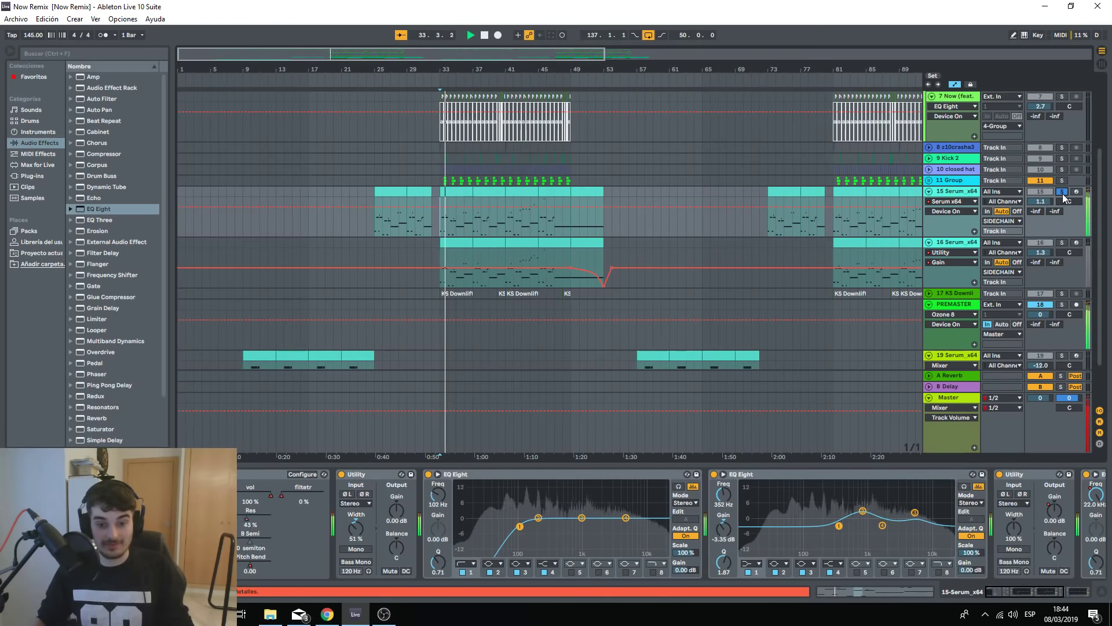
key(space)
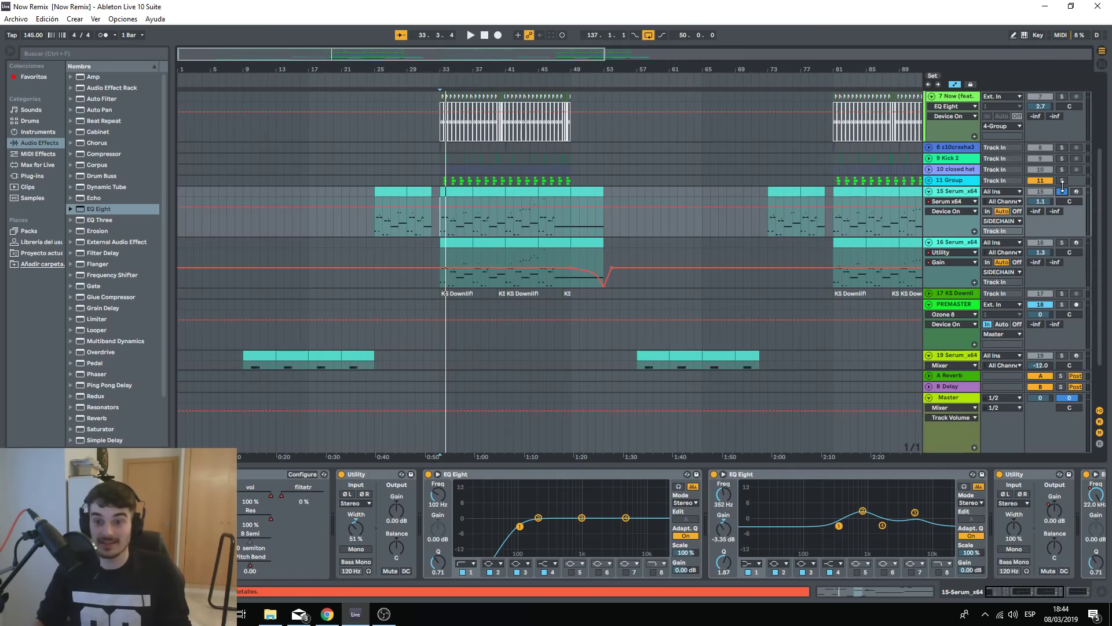
click(1062, 191)
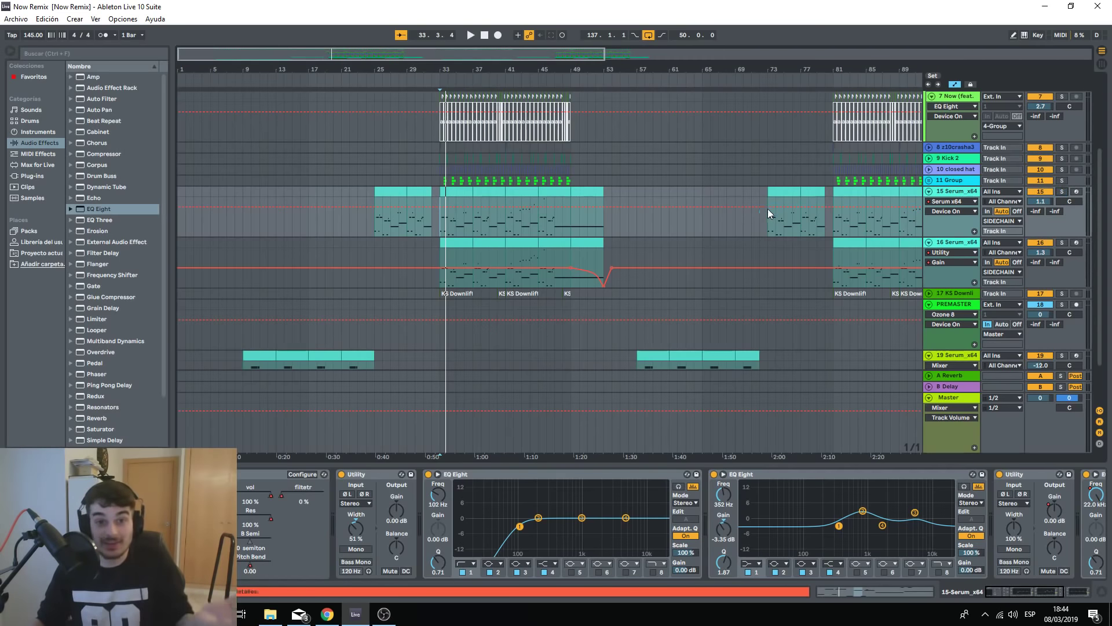
key(space)
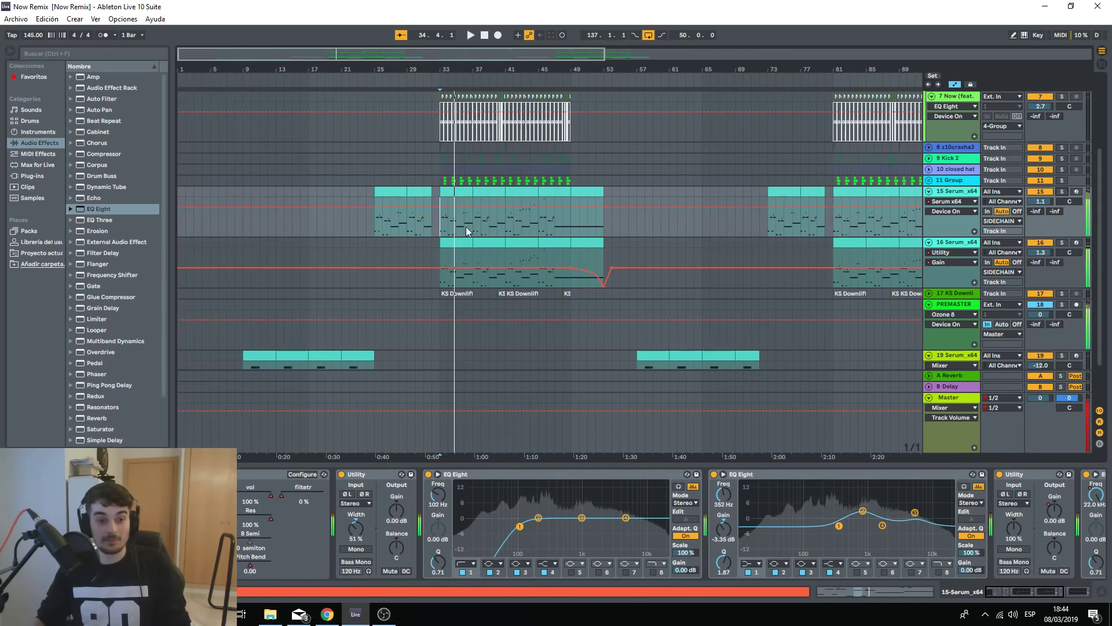
key(space)
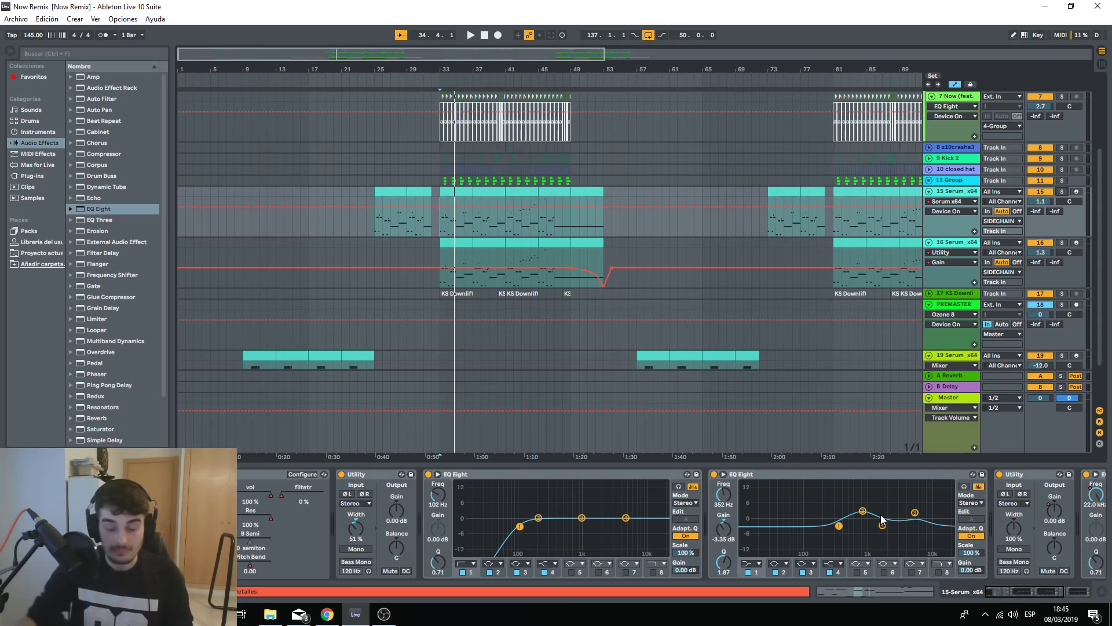
- Scroll the 15-Serum_x64 device chain to reveal the high-pass and mid-shaped EQ Eights
drag(982, 590, 1008, 594)
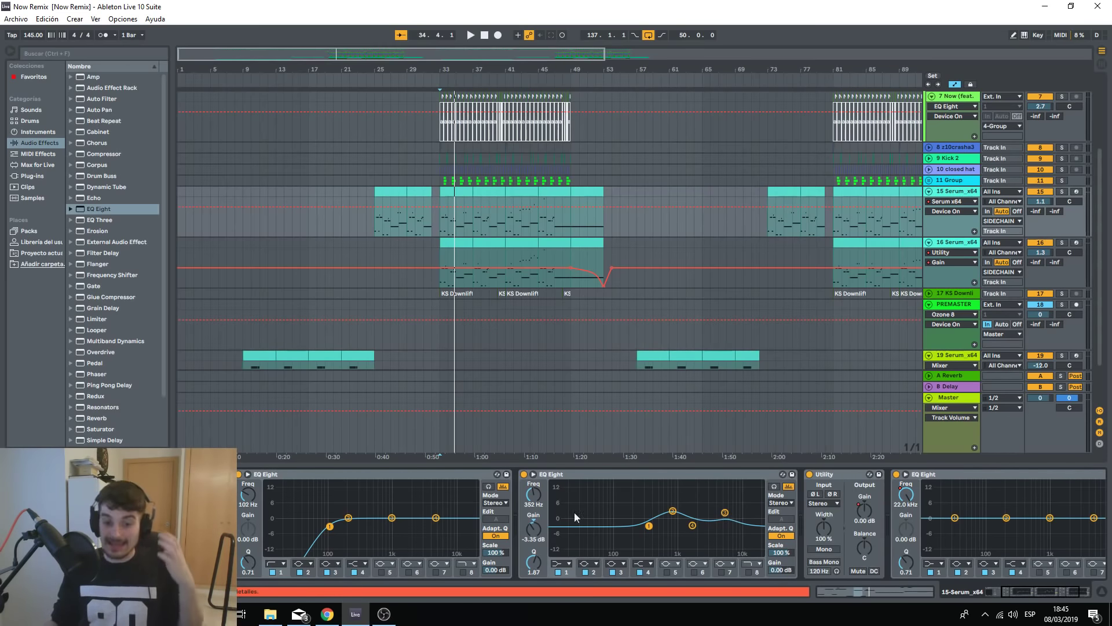
- Make the first EQ Eight a 102 Hz low cut and give the second a mid boost with sub/high cuts
click(709, 492)
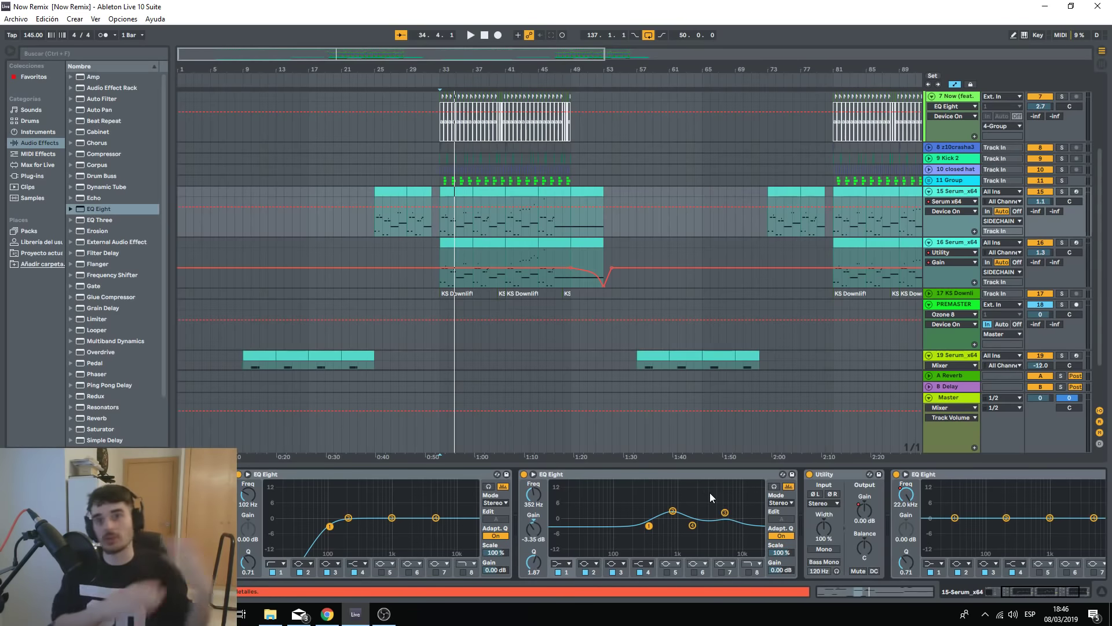
click(556, 482)
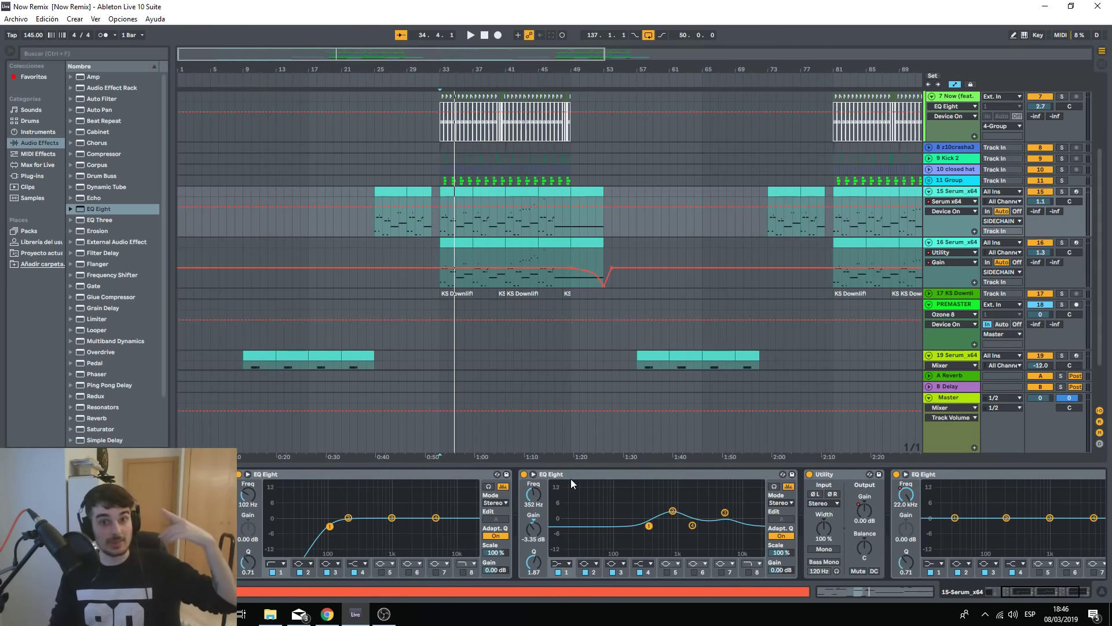
click(570, 484)
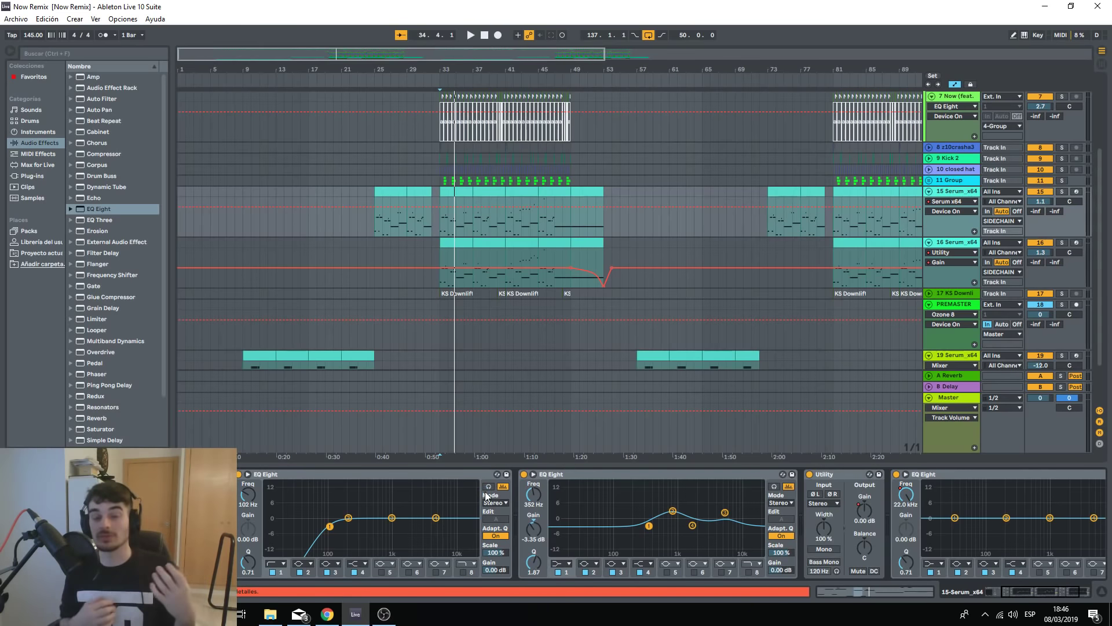
click(485, 492)
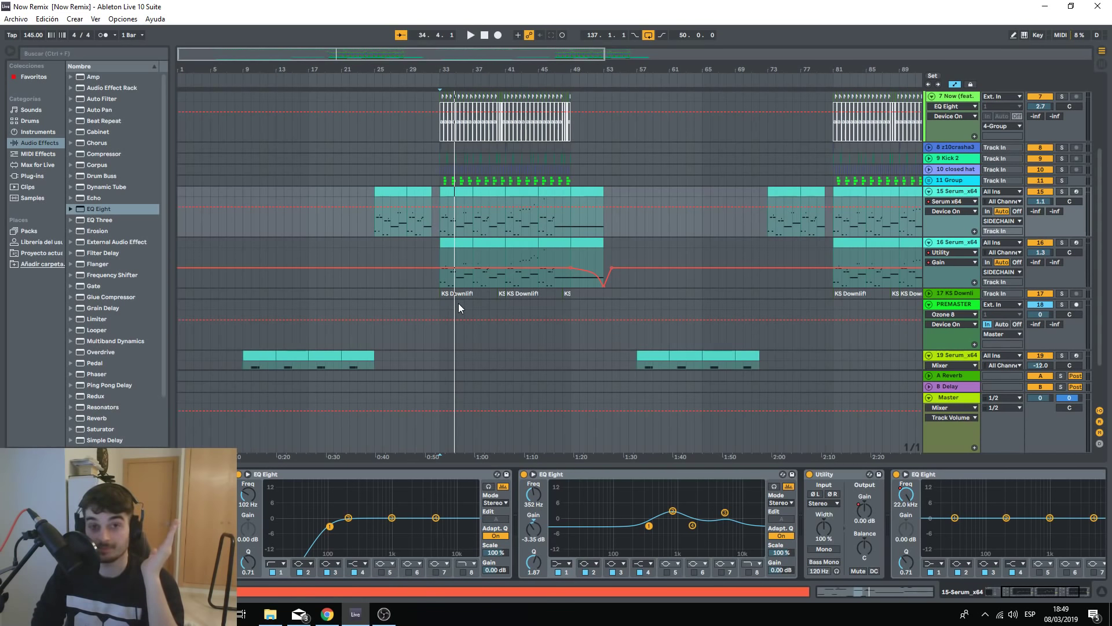
click(458, 303)
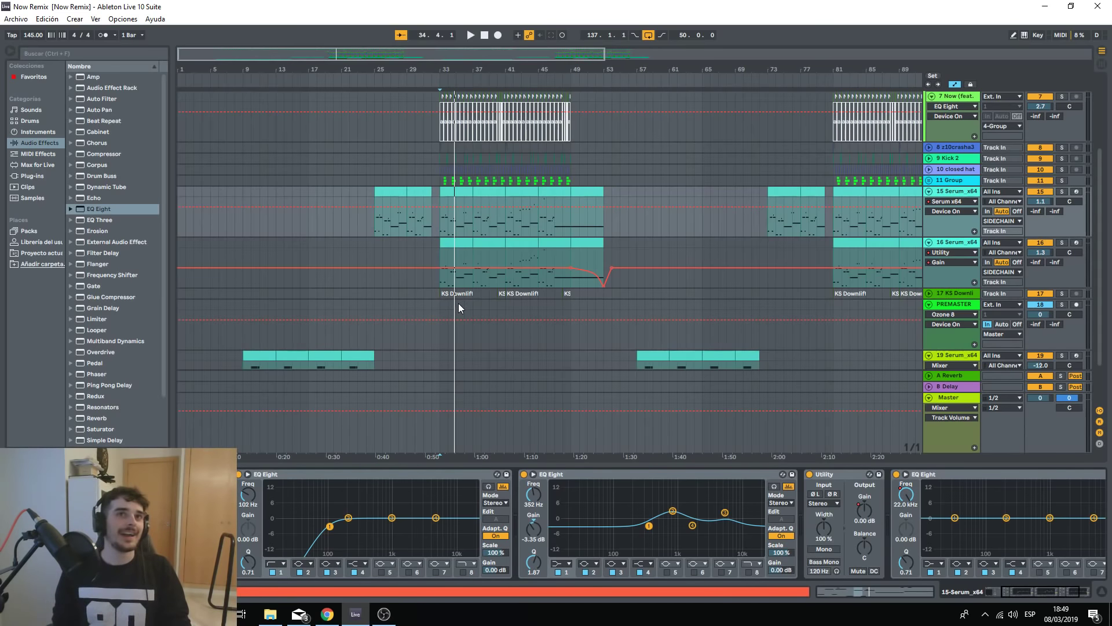
click(458, 302)
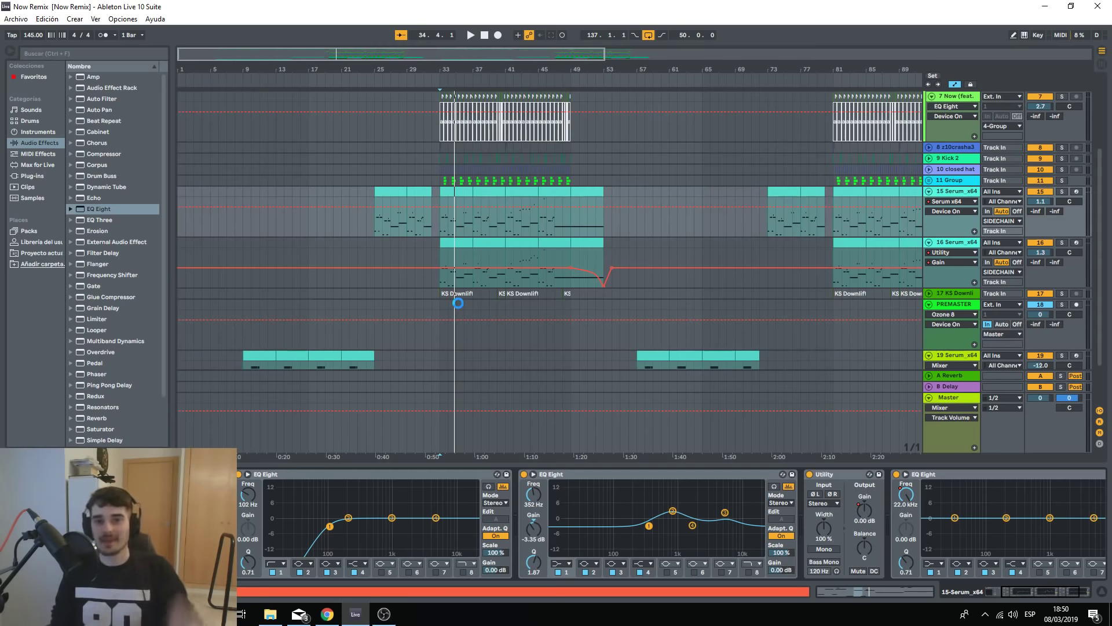